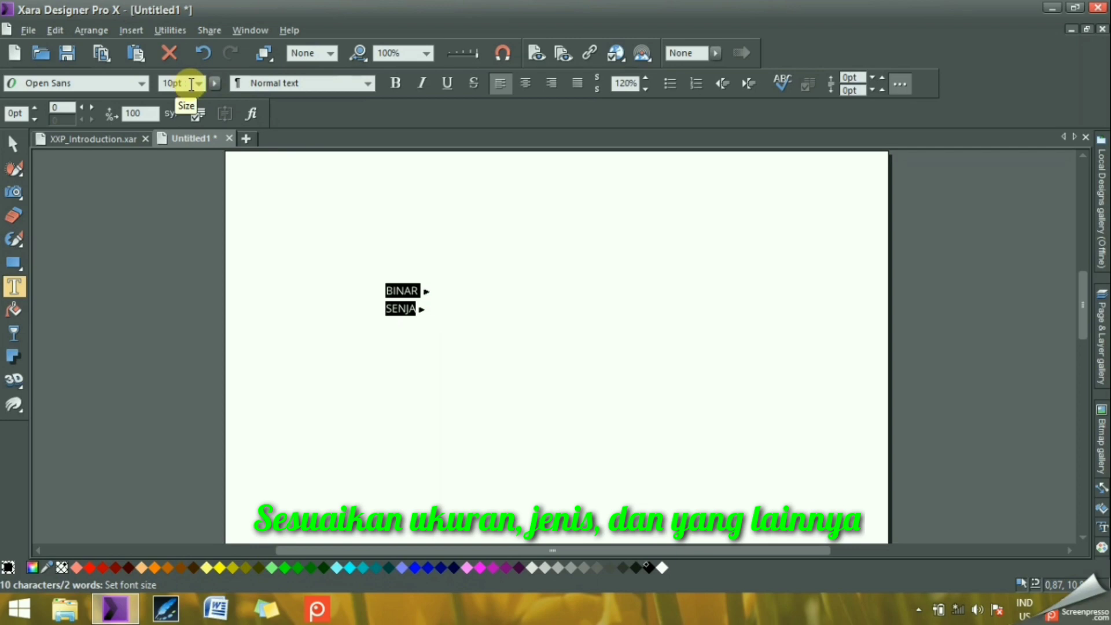
- Set the BINAR SENJA text to 75pt in the Open Sans Extrabold font
{"action": "left_click", "coordinate": [191, 84]}
{"action": "type", "text": "75"}
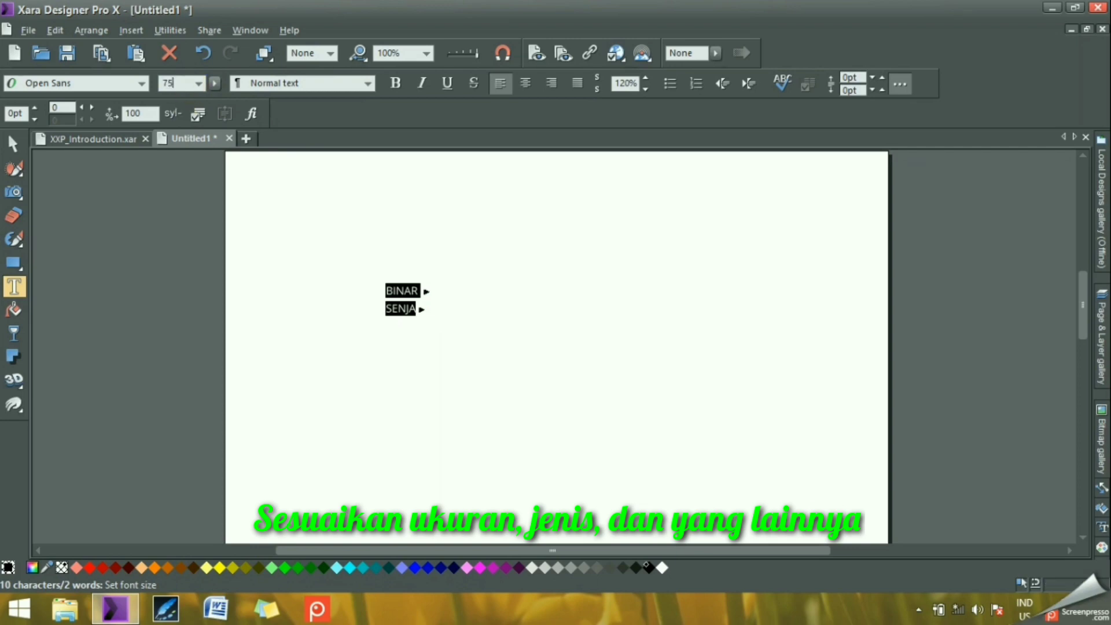
{"action": "key", "text": "Return"}
{"action": "left_click", "coordinate": [141, 84]}
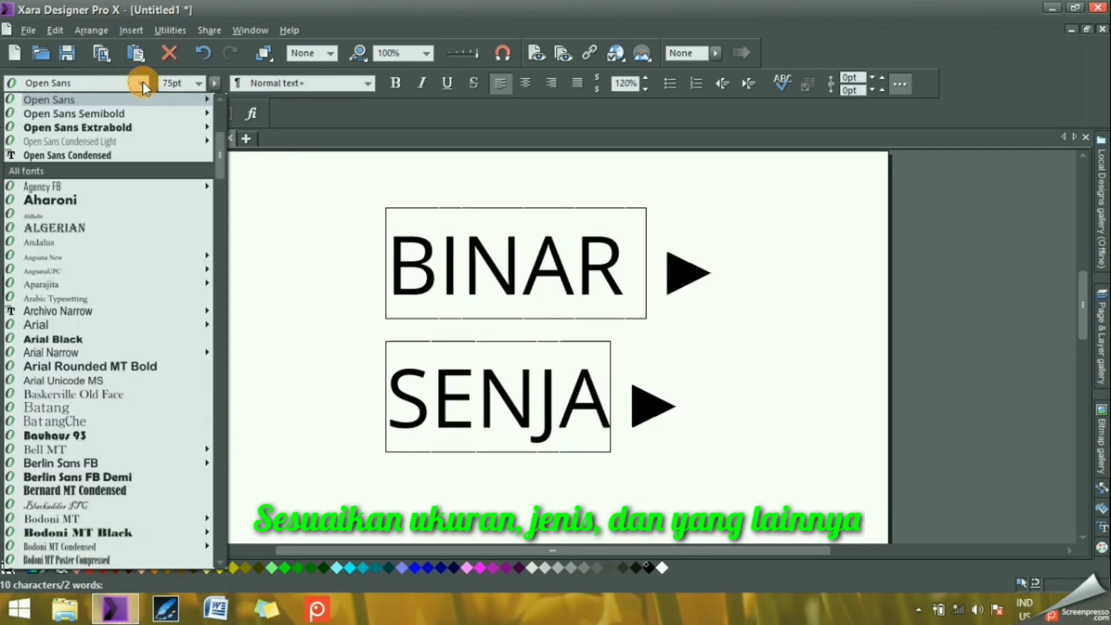
{"action": "left_click", "coordinate": [145, 128]}
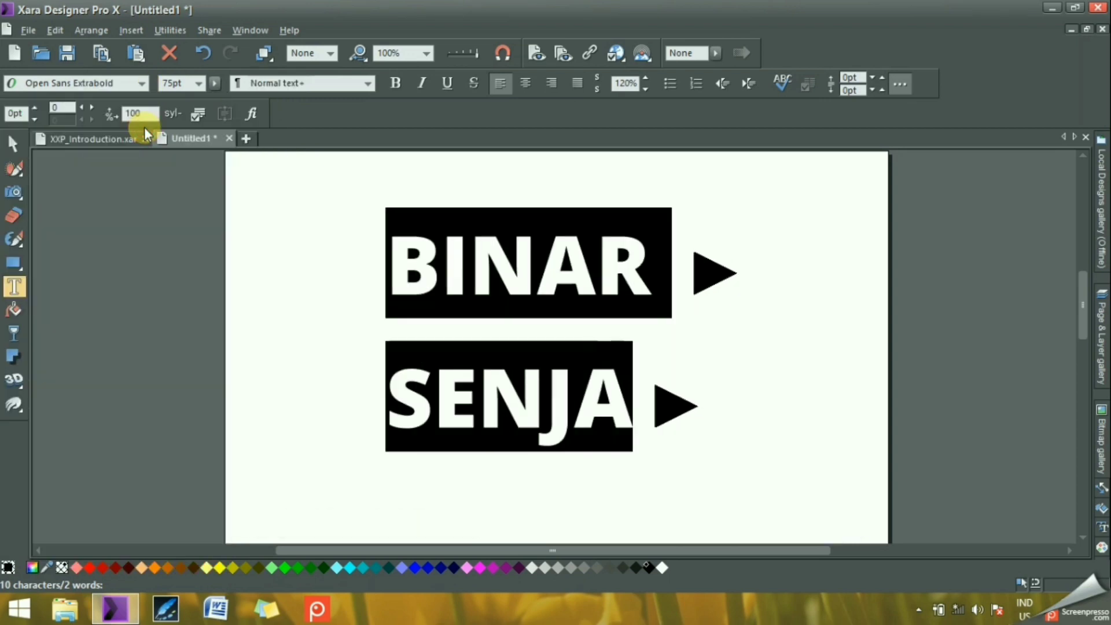
- Centre-align the two text lines with 100% line spacing and move the text to the middle of the page
{"action": "left_click", "coordinate": [647, 87]}
{"action": "left_click", "coordinate": [647, 87]}
{"action": "left_click", "coordinate": [647, 86]}
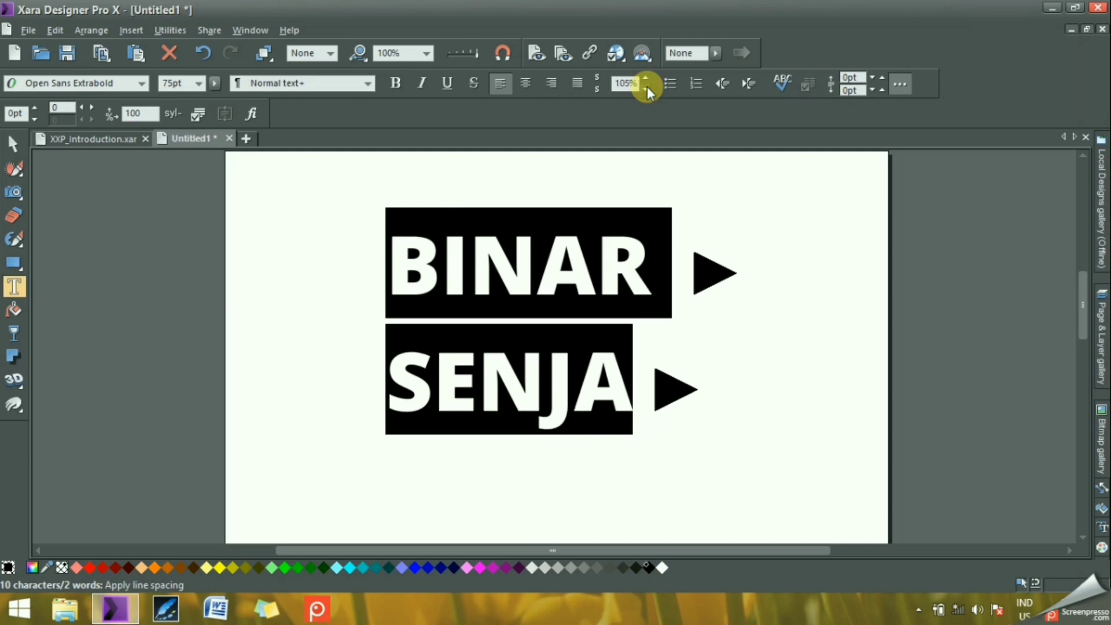
{"action": "left_click", "coordinate": [647, 87]}
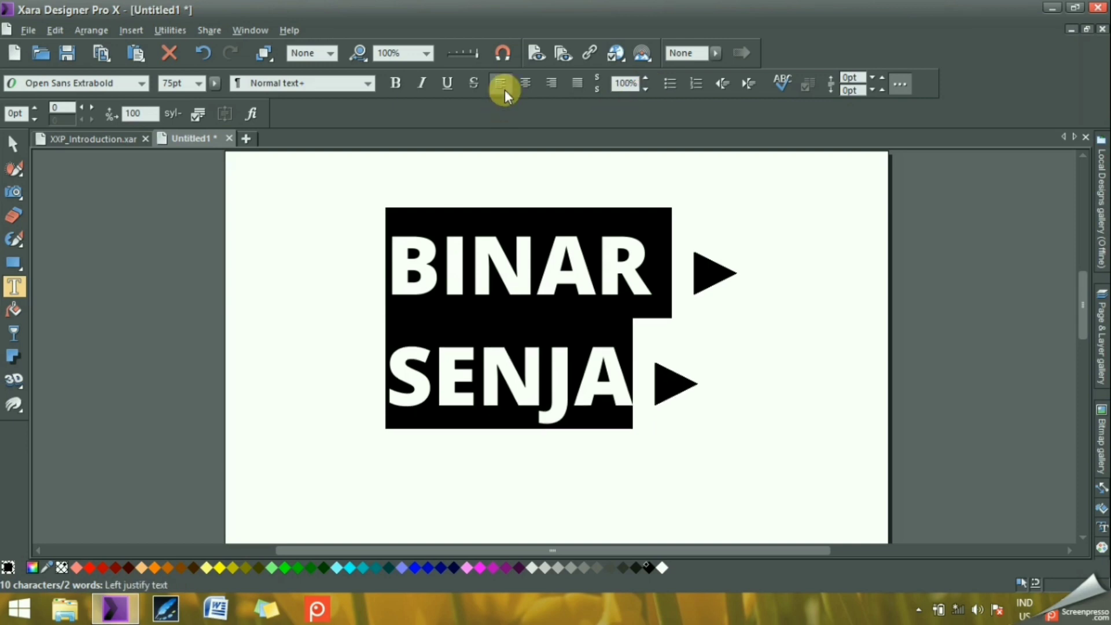
{"action": "left_click", "coordinate": [530, 85]}
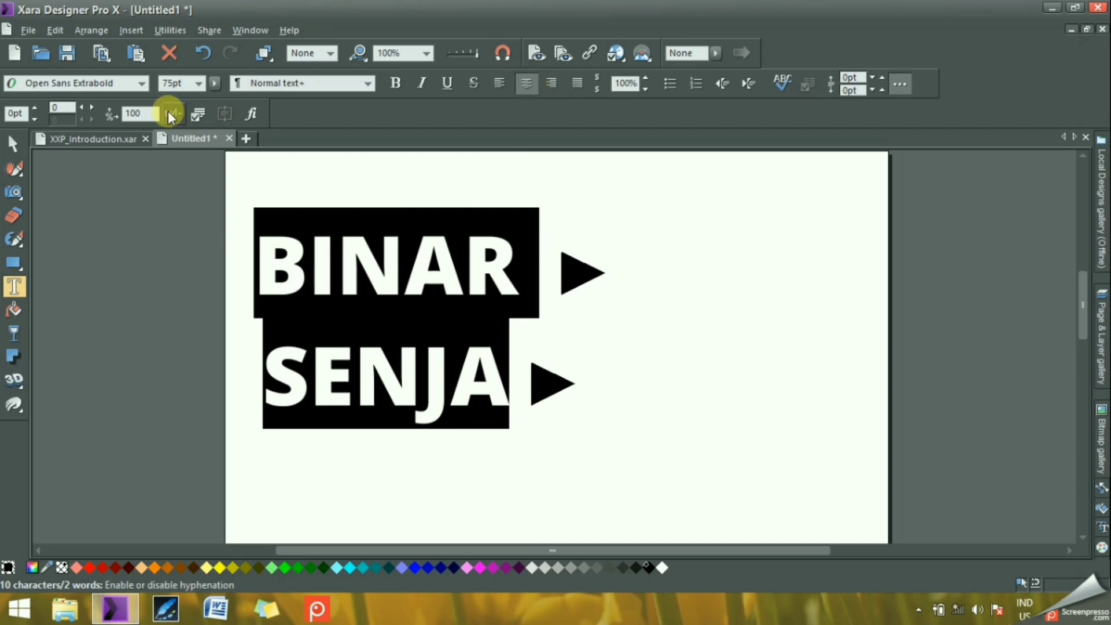
{"action": "left_click", "coordinate": [13, 145]}
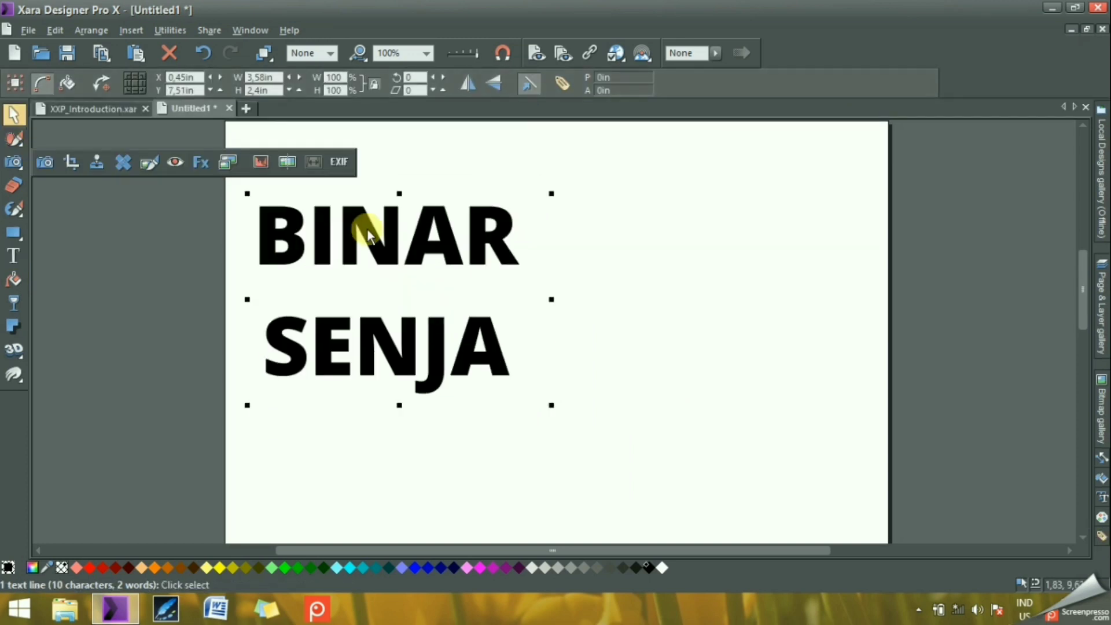
{"action": "left_click_drag", "start_coordinate": [384, 247], "coordinate": [561, 262]}
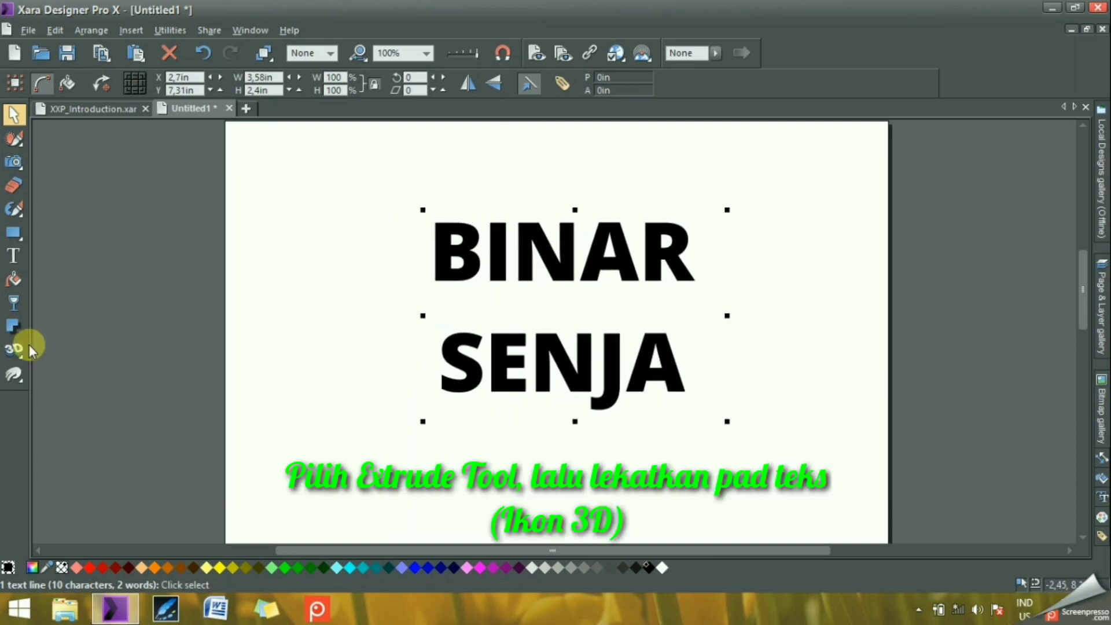
- Turn the text into a 3D extrusion with the Extrude Tool, tilted so its upper and right-hand sides show
{"action": "mouse_move", "coordinate": [13, 352]}
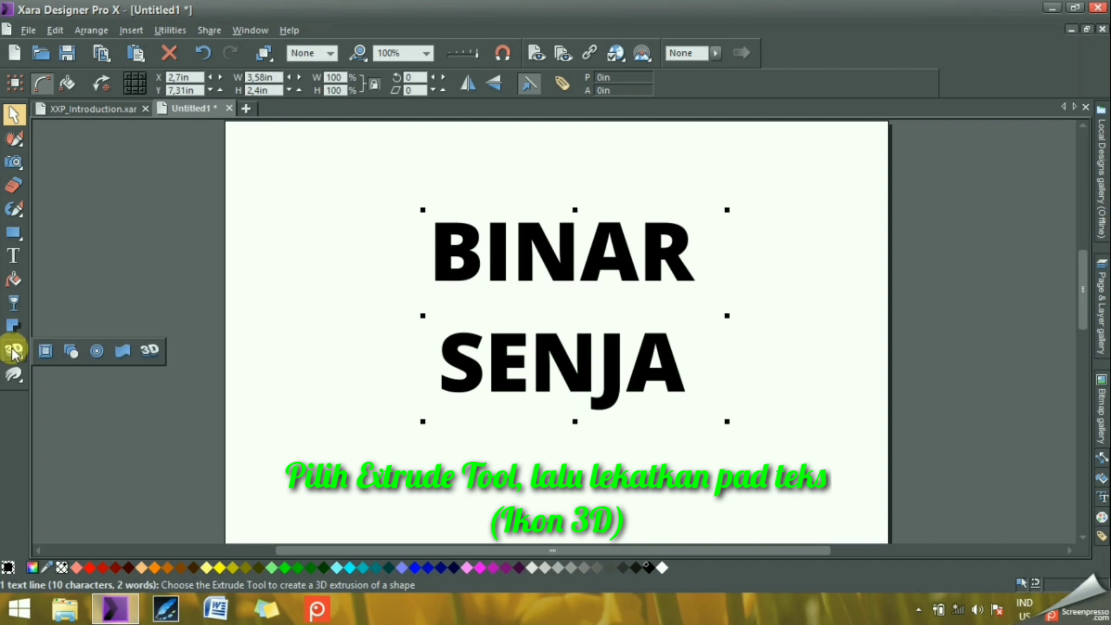
{"action": "left_click", "coordinate": [12, 352]}
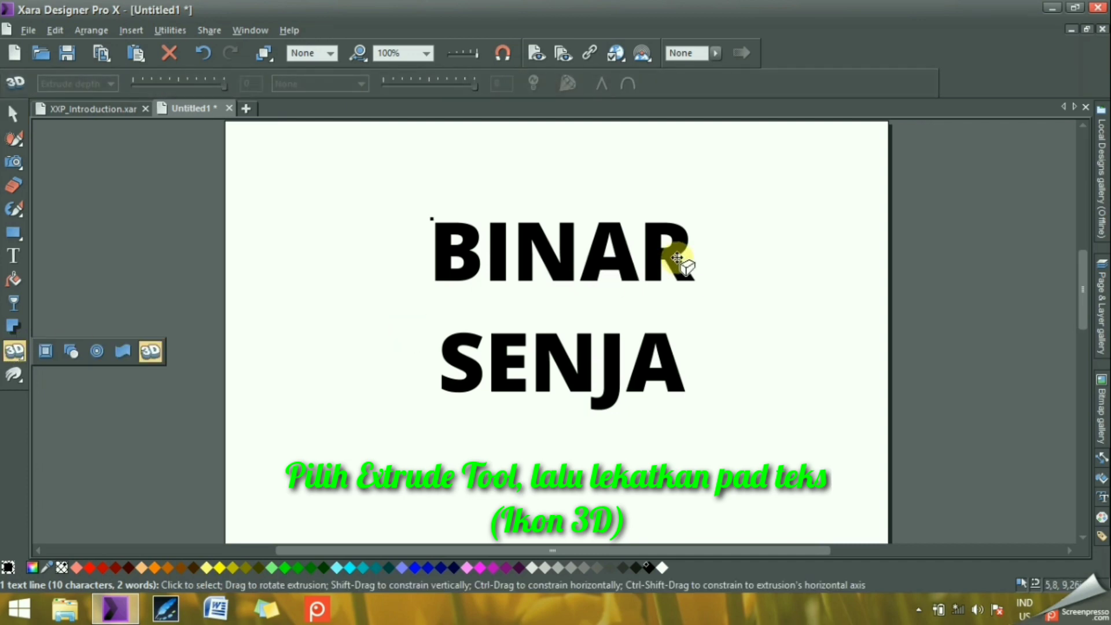
{"action": "left_click_drag", "start_coordinate": [677, 257], "coordinate": [665, 296]}
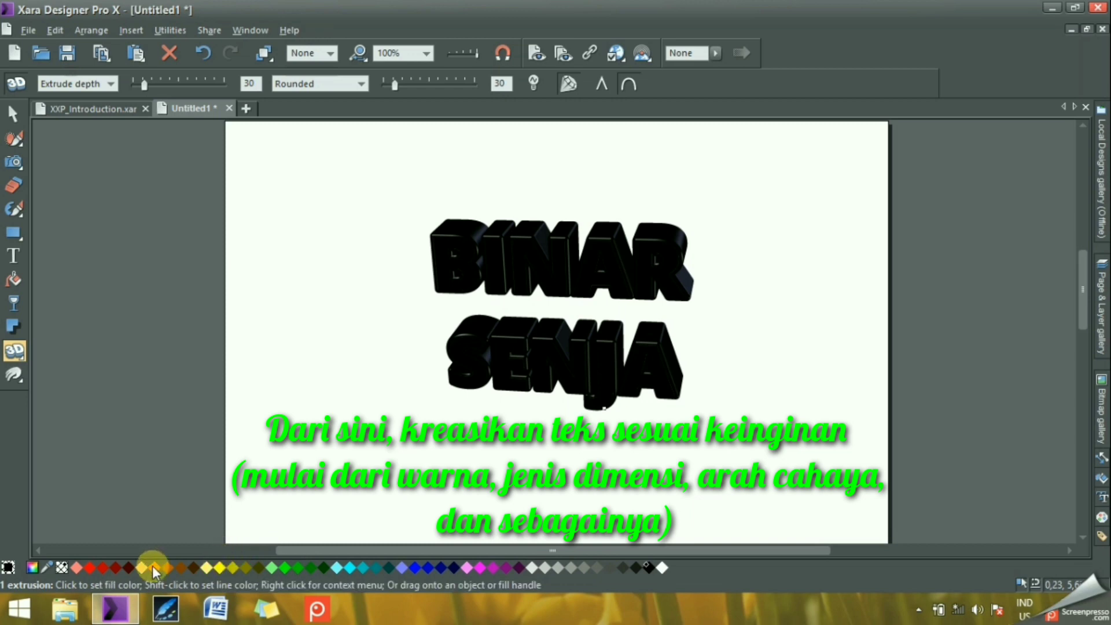
- Colour the extruded text's front faces orange and its sides yellow
{"action": "left_click_drag", "start_coordinate": [154, 567], "coordinate": [483, 384]}
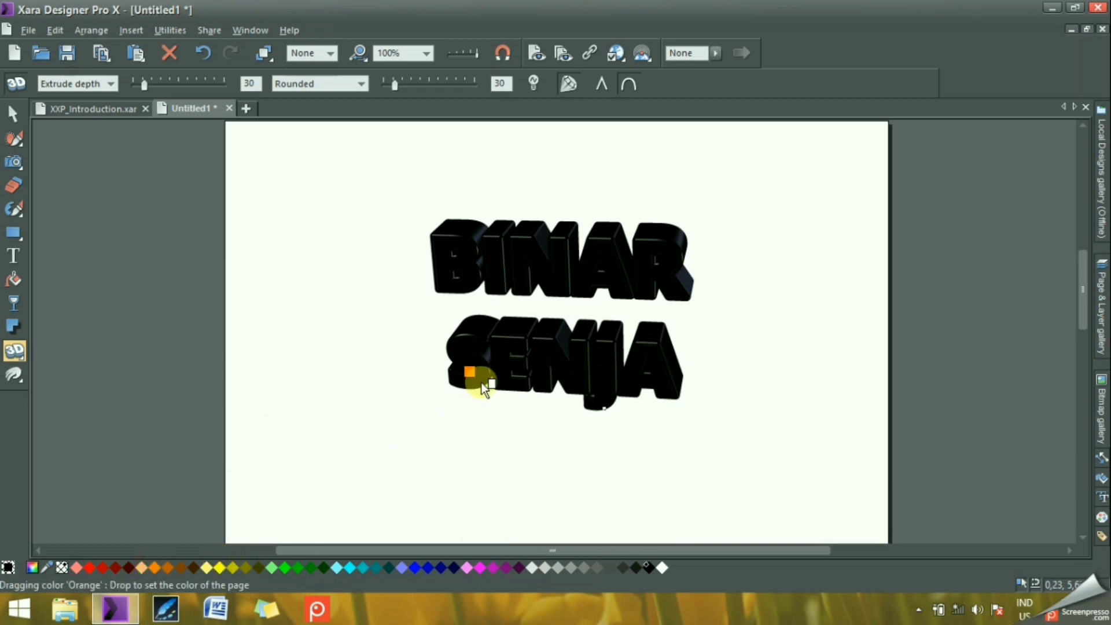
{"action": "left_click_drag", "start_coordinate": [575, 378], "coordinate": [573, 381]}
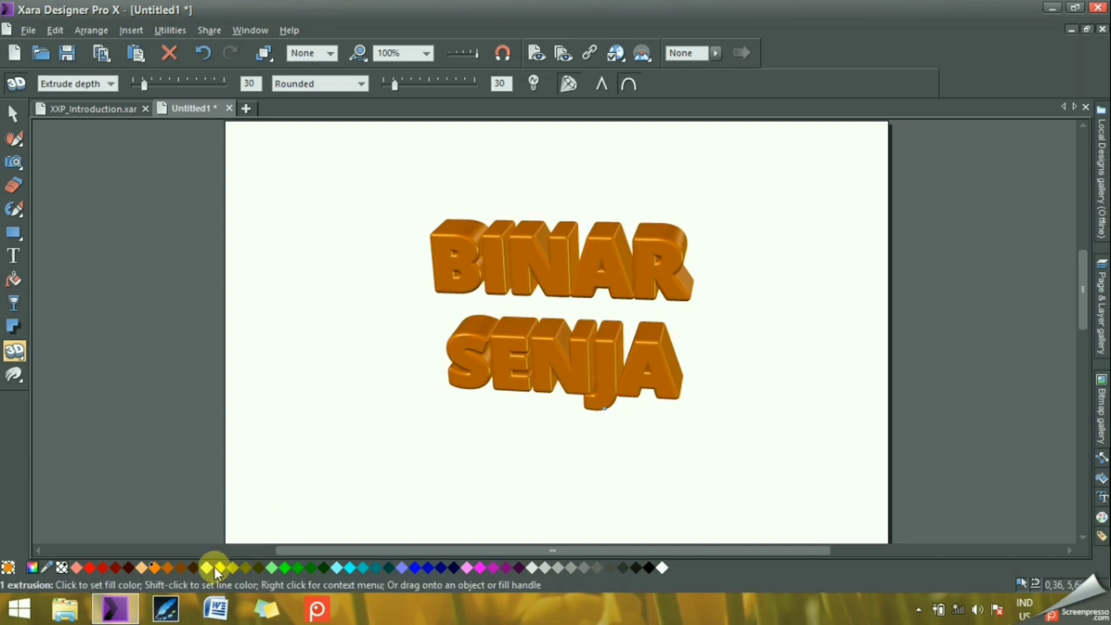
{"action": "left_click_drag", "start_coordinate": [220, 566], "coordinate": [474, 326]}
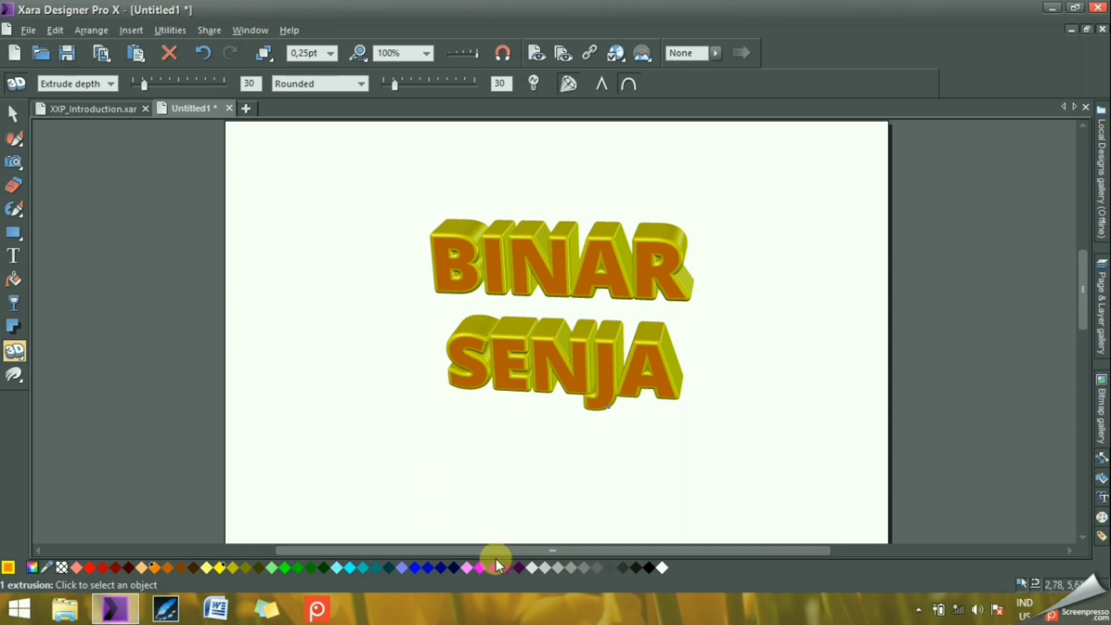
- Recolour the extruded text with dark purple front faces and light pink-purple sides
{"action": "left_click_drag", "start_coordinate": [508, 568], "coordinate": [601, 403]}
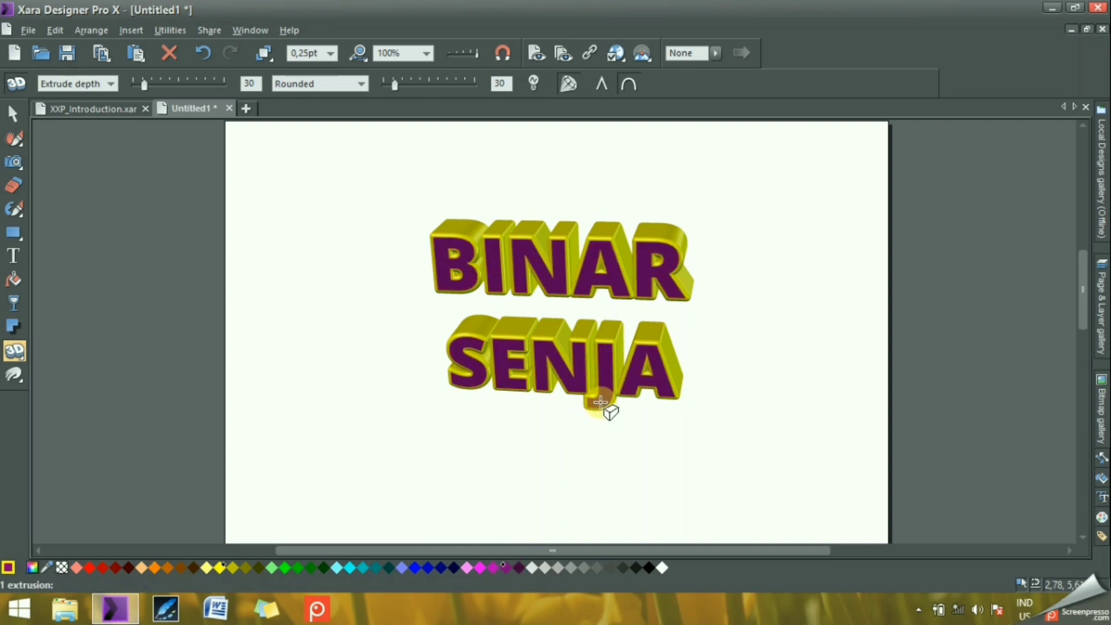
{"action": "left_click_drag", "start_coordinate": [465, 568], "coordinate": [671, 355]}
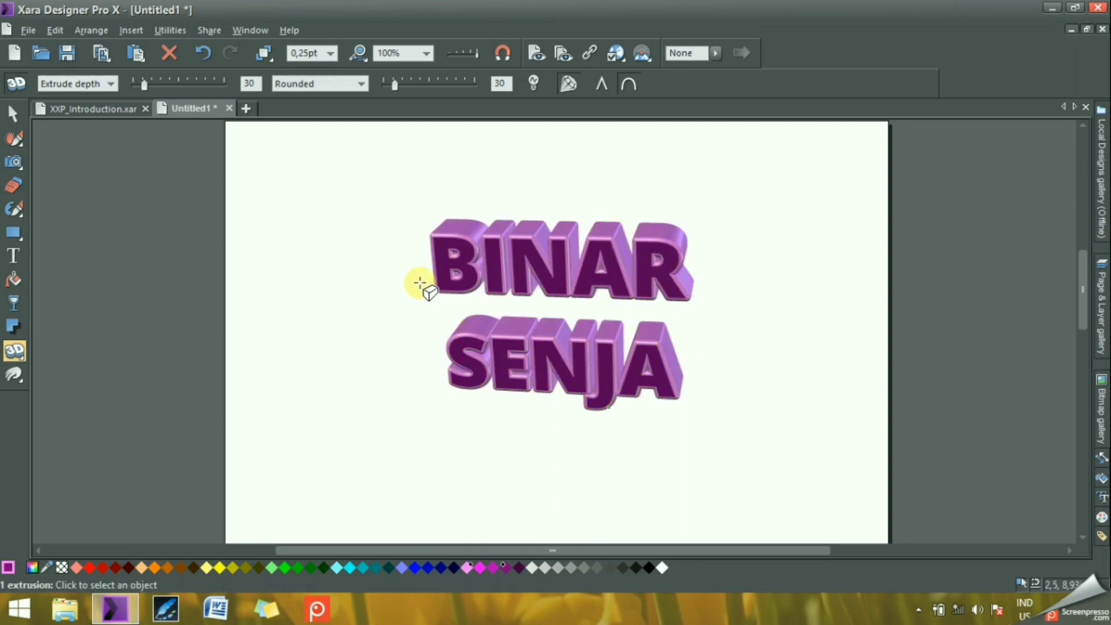
- Rotate the extruded text further to expose its right-hand sides and set the extrude depth to 15
{"action": "left_click", "coordinate": [670, 271]}
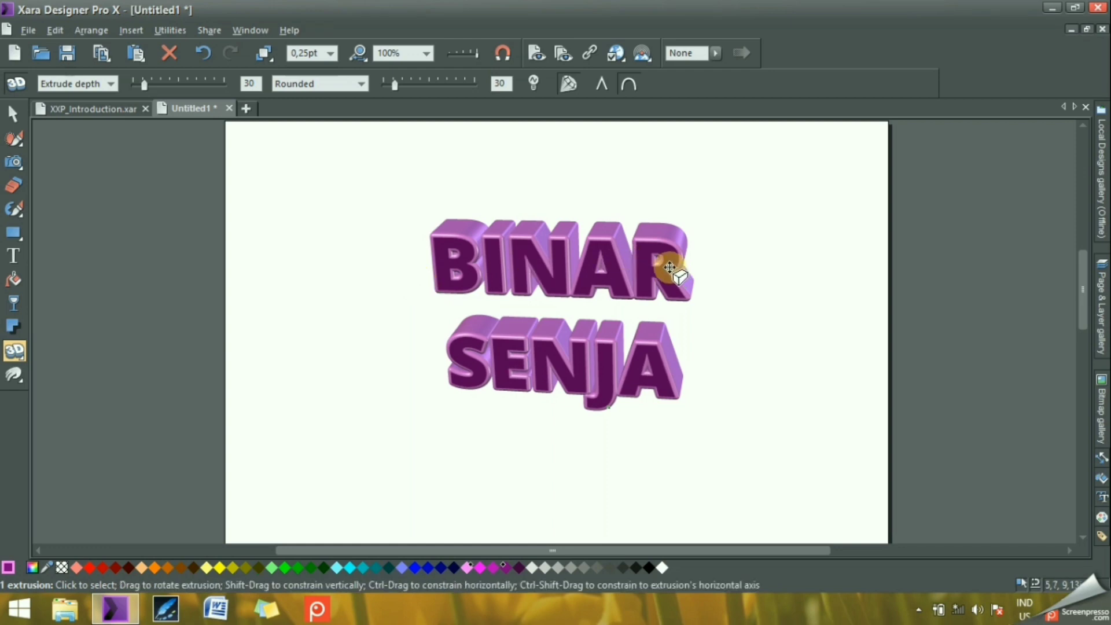
{"action": "left_click_drag", "start_coordinate": [670, 271], "coordinate": [647, 291]}
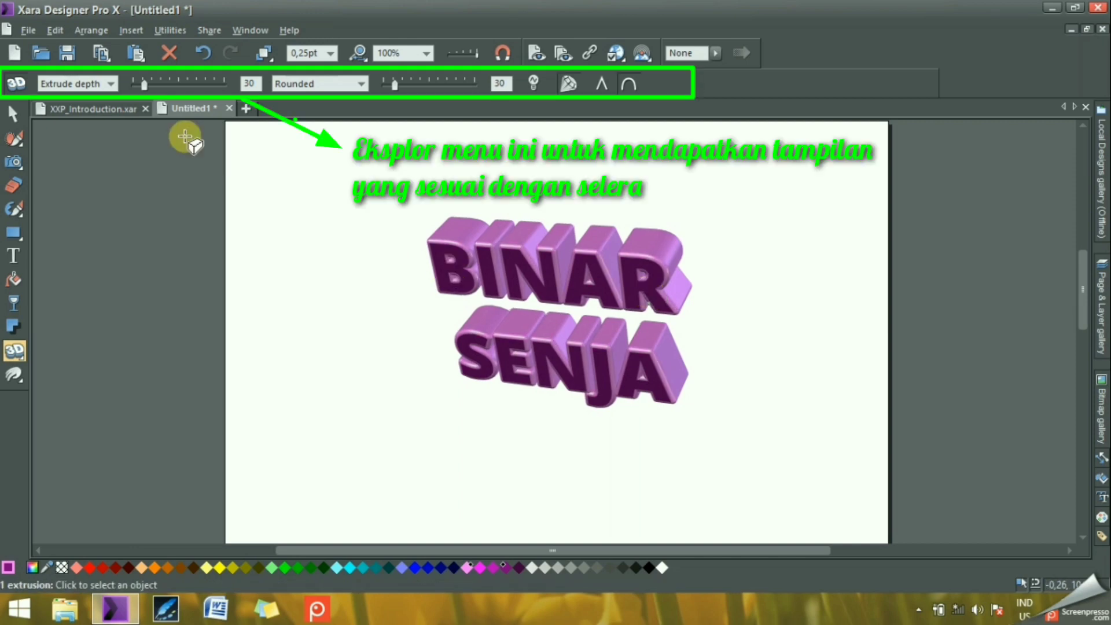
{"action": "left_click", "coordinate": [110, 84]}
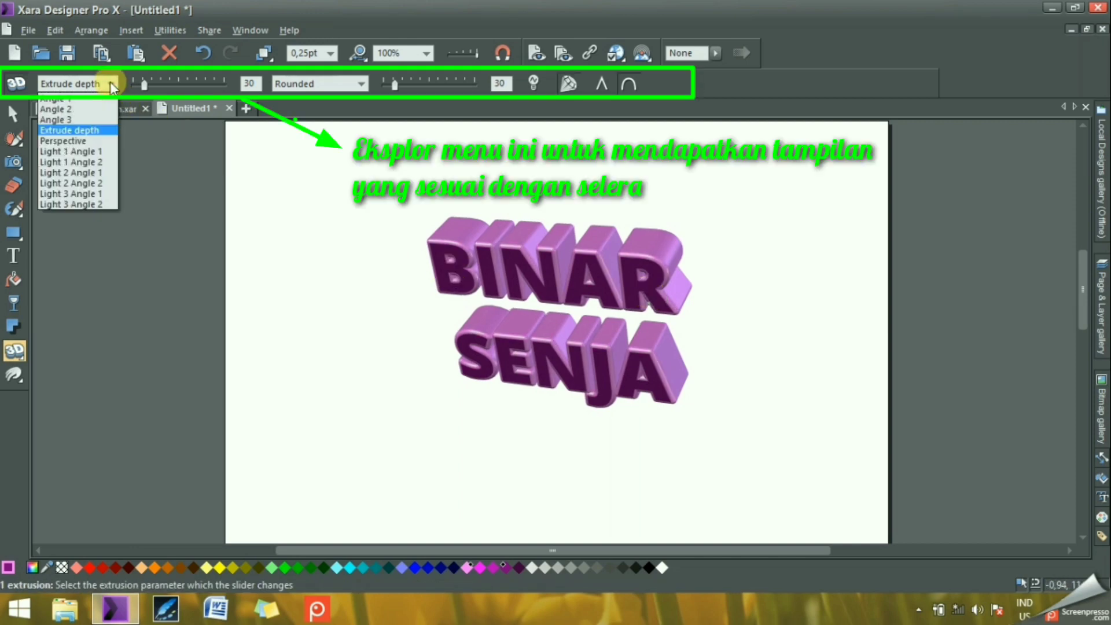
{"action": "left_click", "coordinate": [110, 82]}
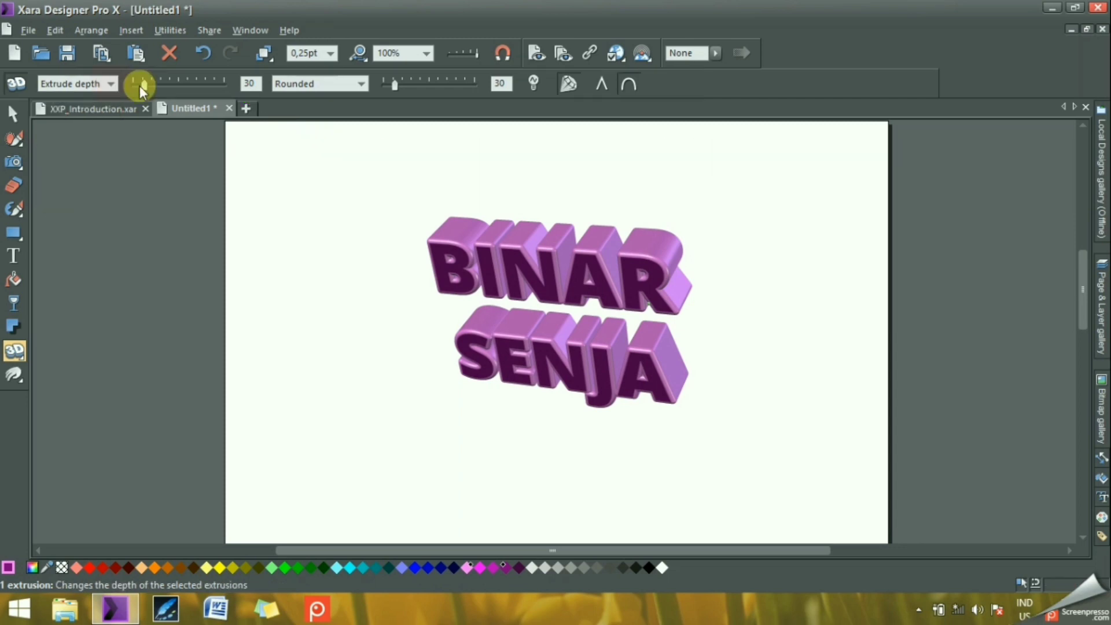
{"action": "mouse_move", "coordinate": [148, 85]}
{"action": "left_mouse_down"}
{"action": "mouse_move", "coordinate": [135, 84]}
{"action": "mouse_move", "coordinate": [164, 85]}
{"action": "mouse_move", "coordinate": [139, 91]}
{"action": "left_mouse_up"}
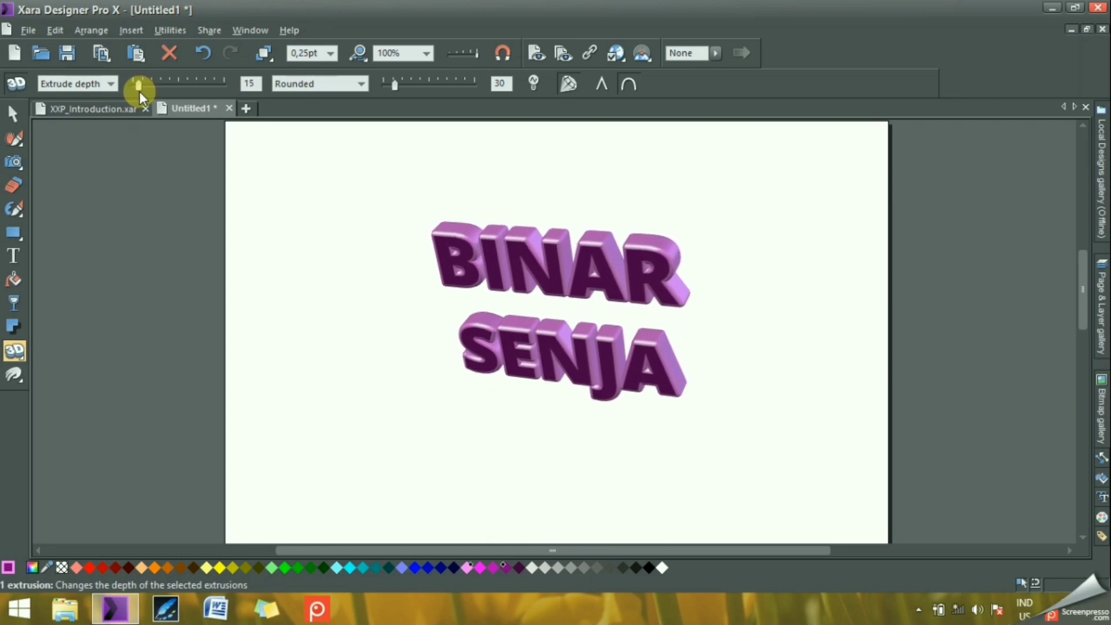
- Set the bevel type to None and slightly rotate the extruded text
{"action": "left_click", "coordinate": [363, 83]}
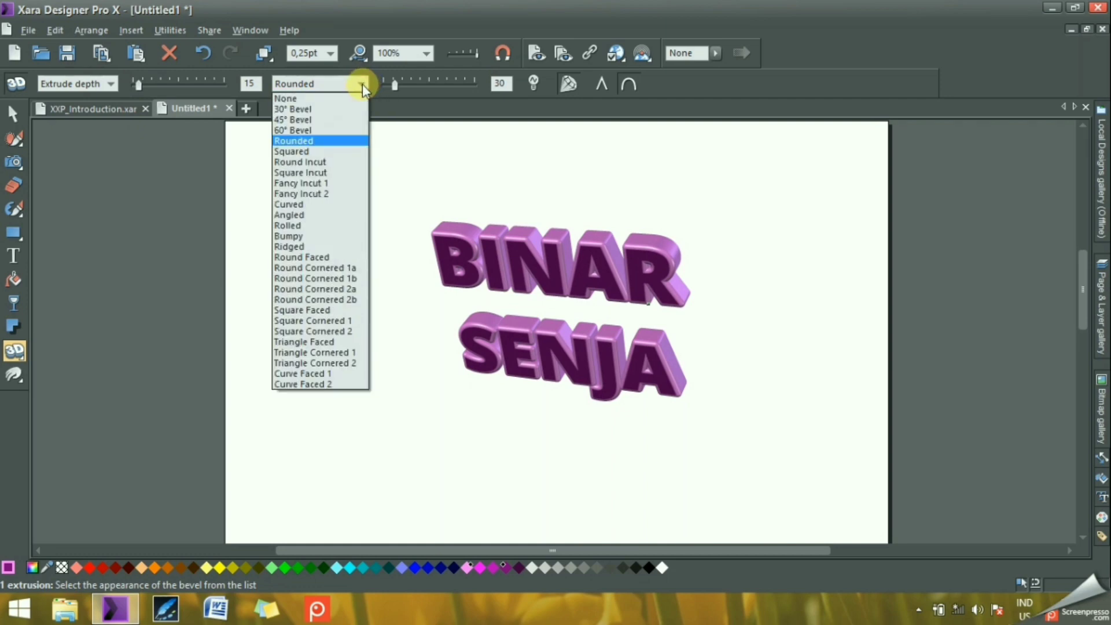
{"action": "left_click", "coordinate": [339, 99]}
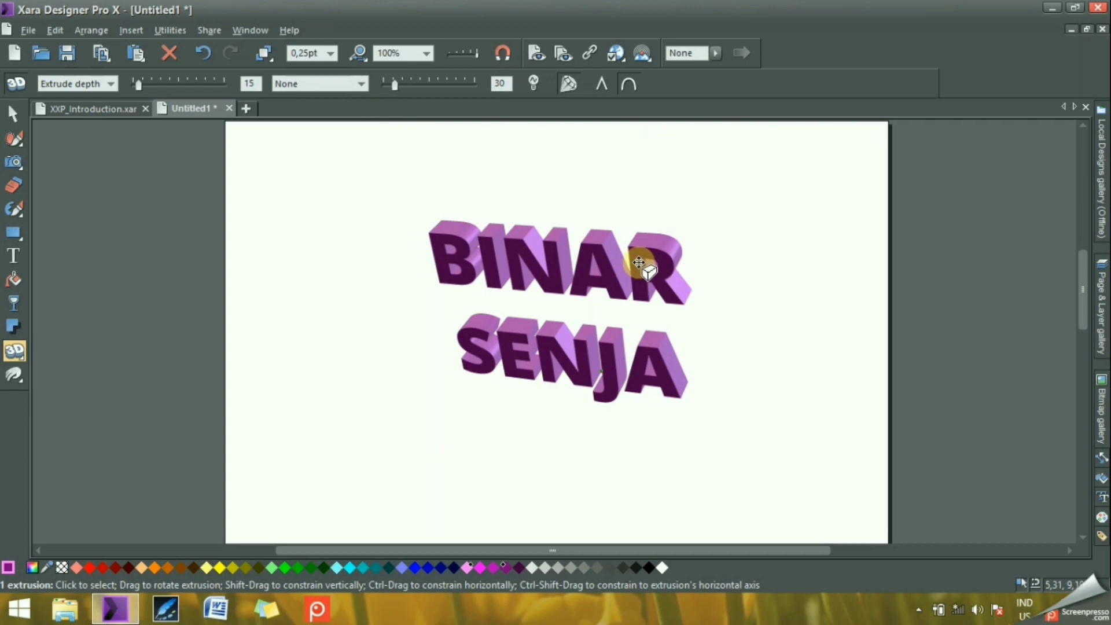
{"action": "mouse_move", "coordinate": [640, 267]}
{"action": "left_mouse_down"}
{"action": "mouse_move", "coordinate": [620, 307]}
{"action": "mouse_move", "coordinate": [644, 256]}
{"action": "mouse_move", "coordinate": [652, 265]}
{"action": "left_mouse_up"}
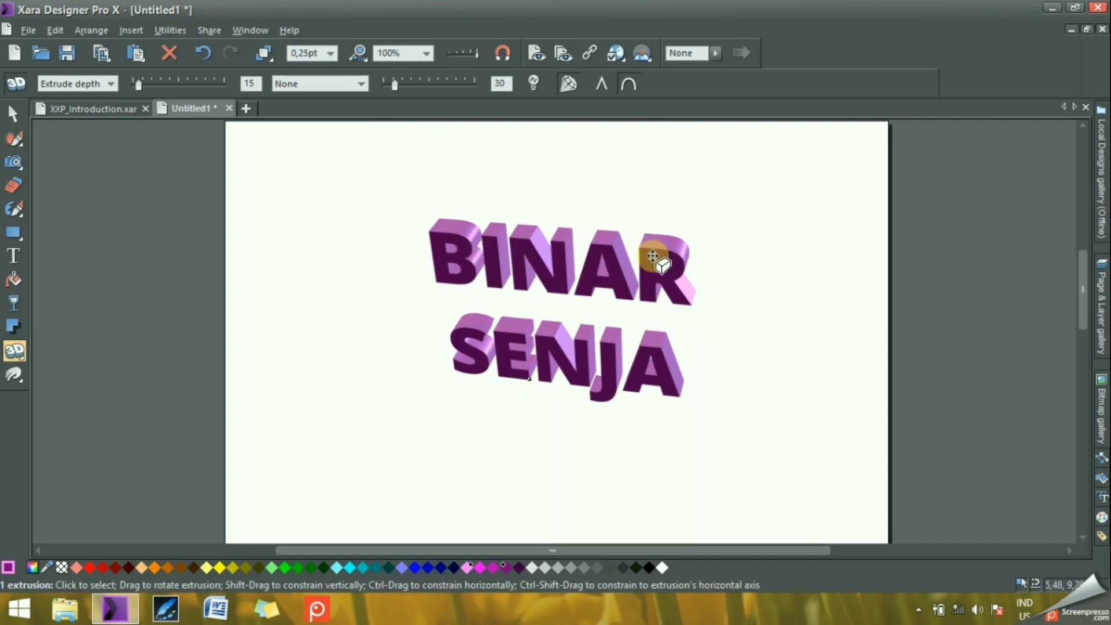
{"action": "left_click_drag", "start_coordinate": [650, 255], "coordinate": [652, 267]}
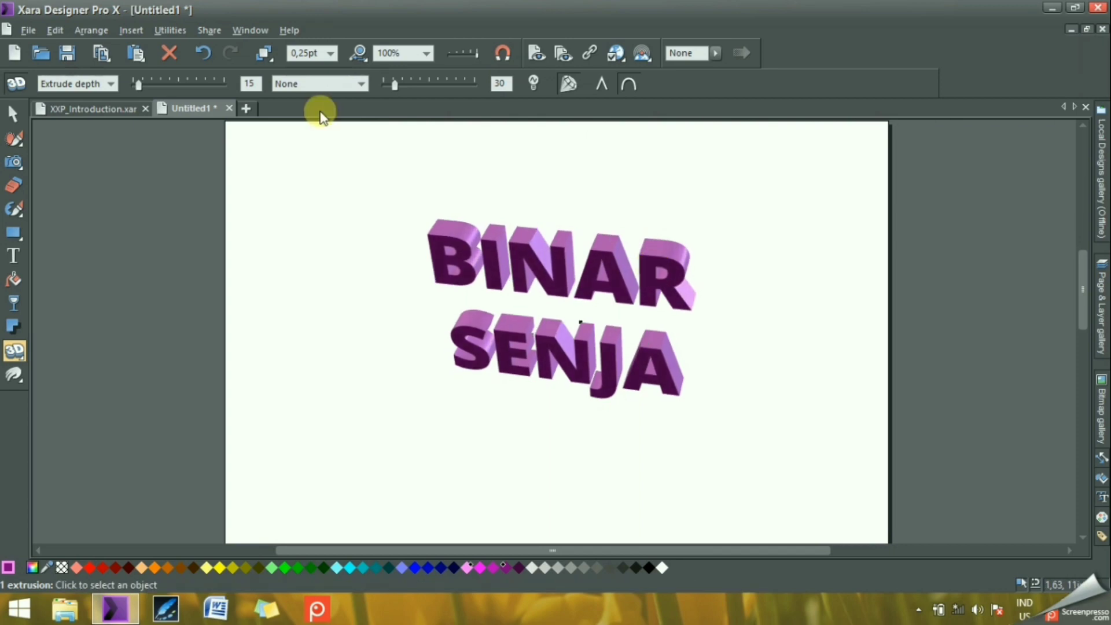
- Try the Squared, Bumpy and Triangle Faced bevel types on the extruded text
{"action": "left_click", "coordinate": [365, 83]}
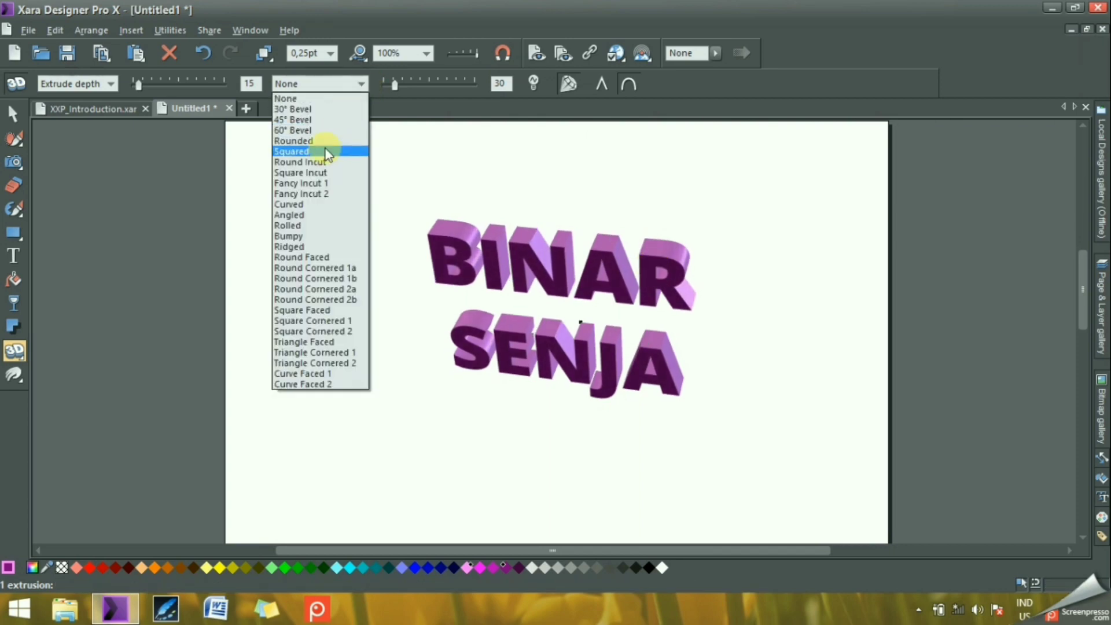
{"action": "left_click", "coordinate": [326, 153]}
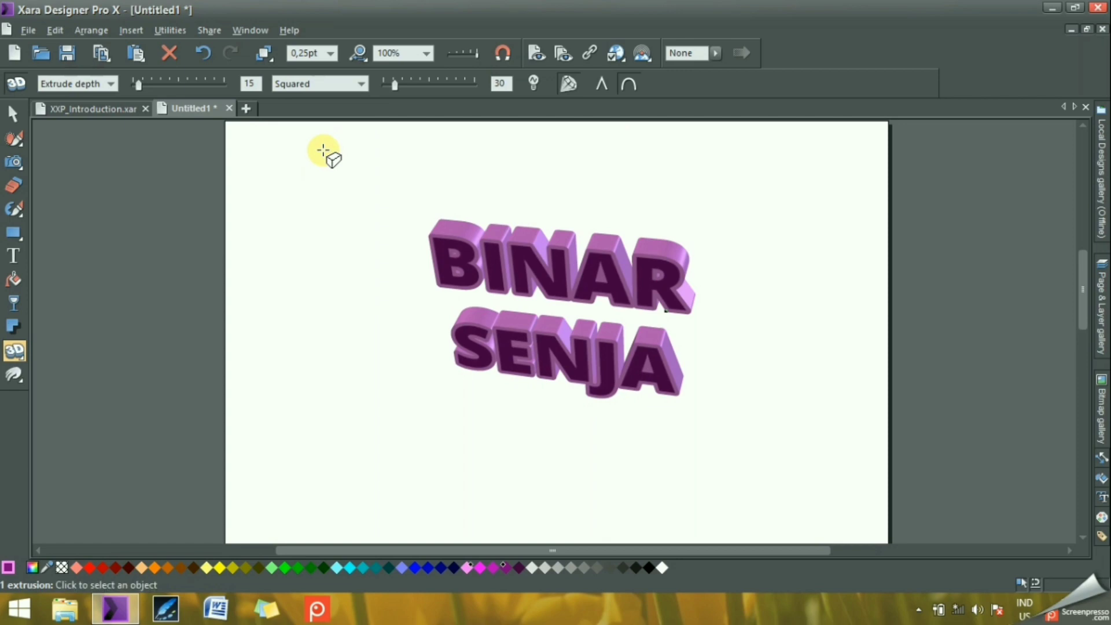
{"action": "left_click", "coordinate": [361, 84]}
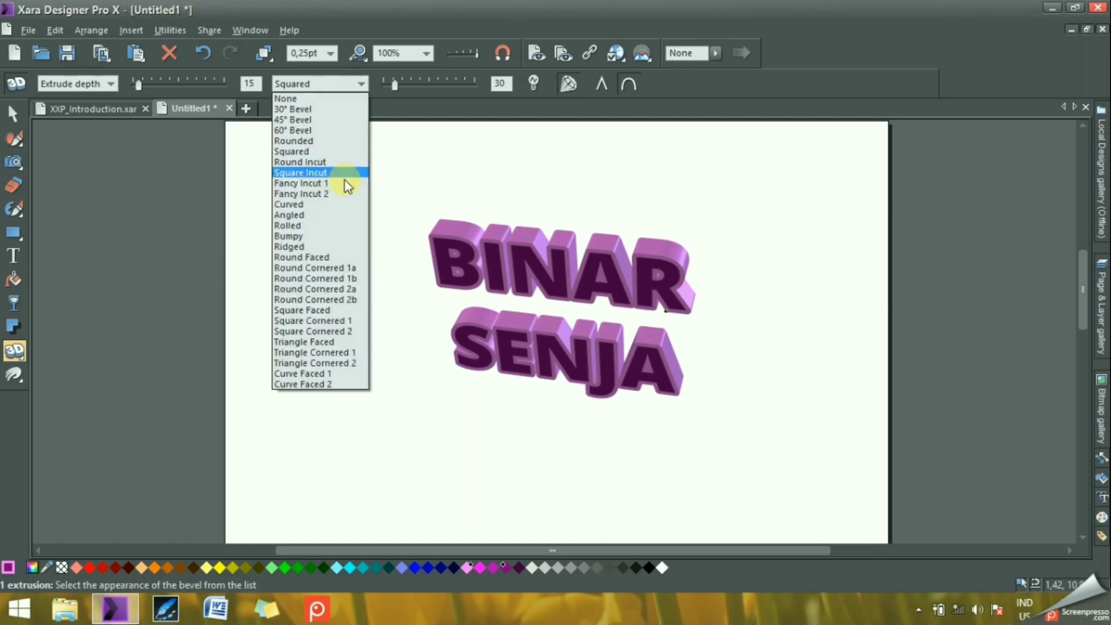
{"action": "left_click", "coordinate": [324, 238]}
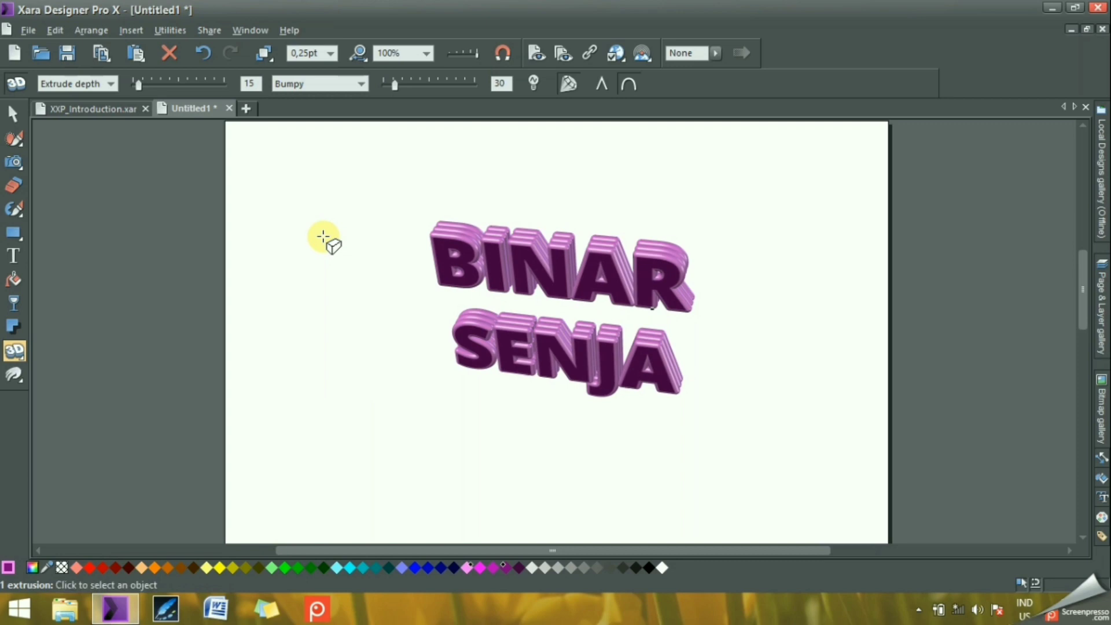
{"action": "left_click", "coordinate": [364, 83]}
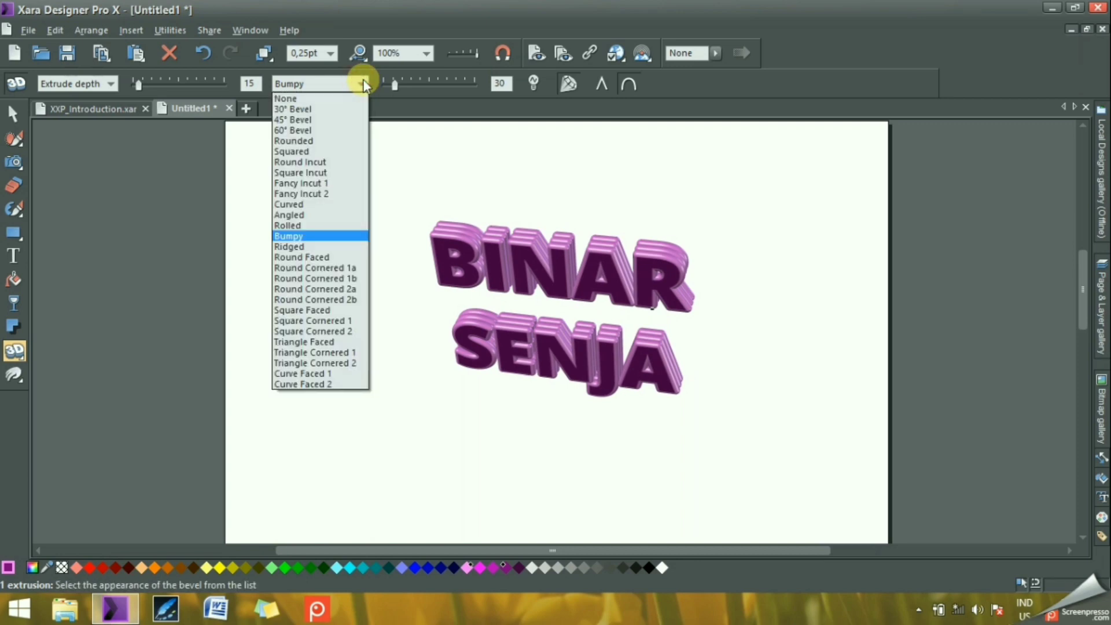
{"action": "left_click", "coordinate": [334, 342]}
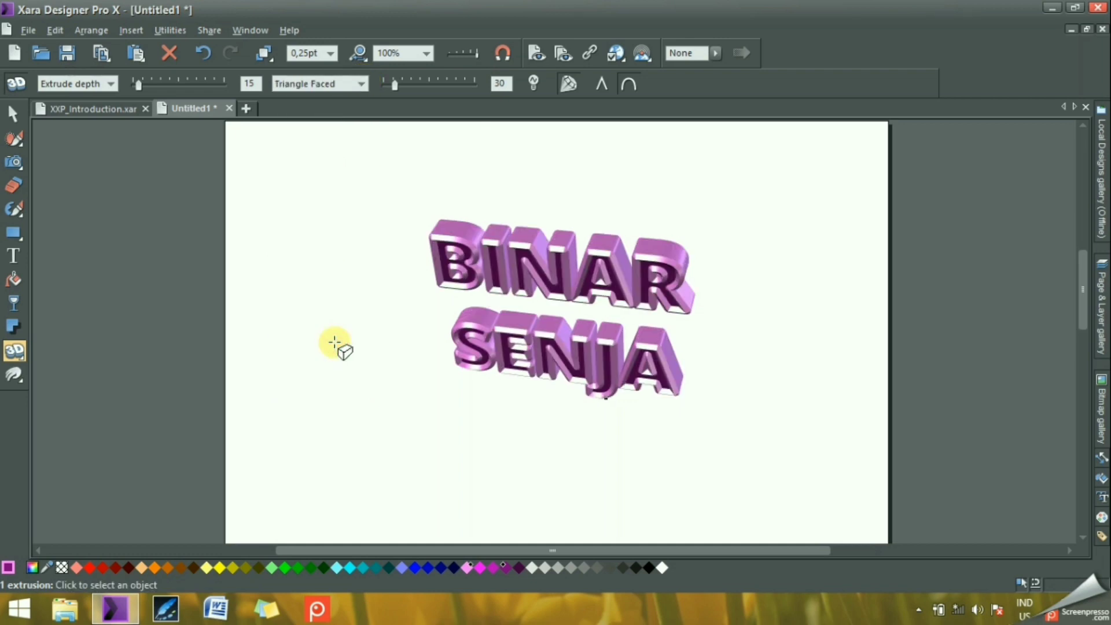
- Apply the Curved bevel and rotate the extruded text so its letters slant to the right
{"action": "left_click", "coordinate": [361, 85]}
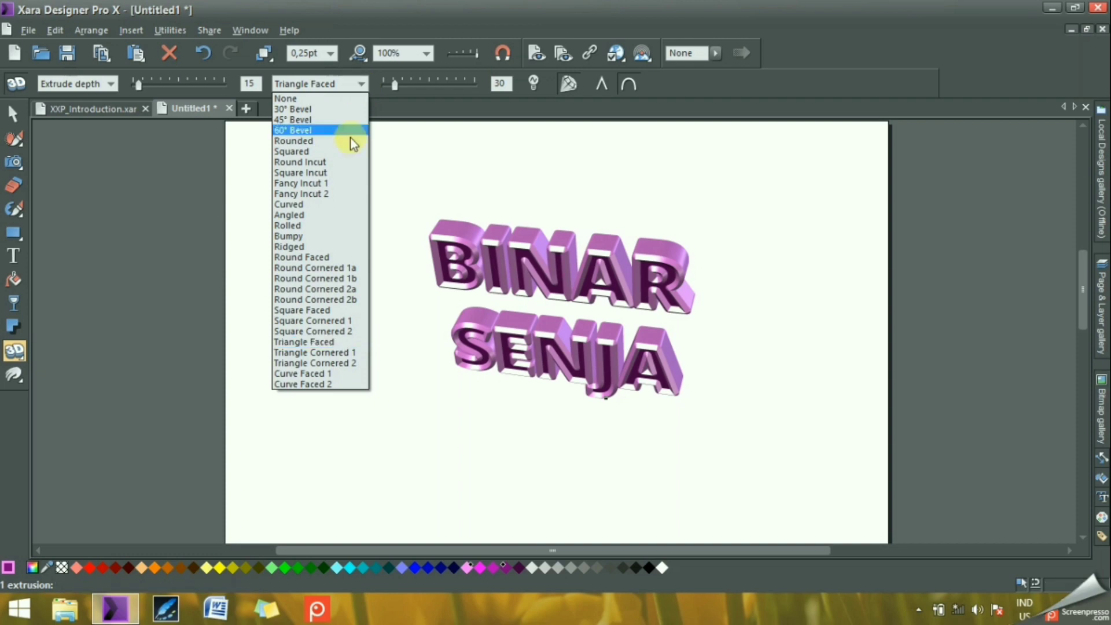
{"action": "left_click", "coordinate": [339, 205]}
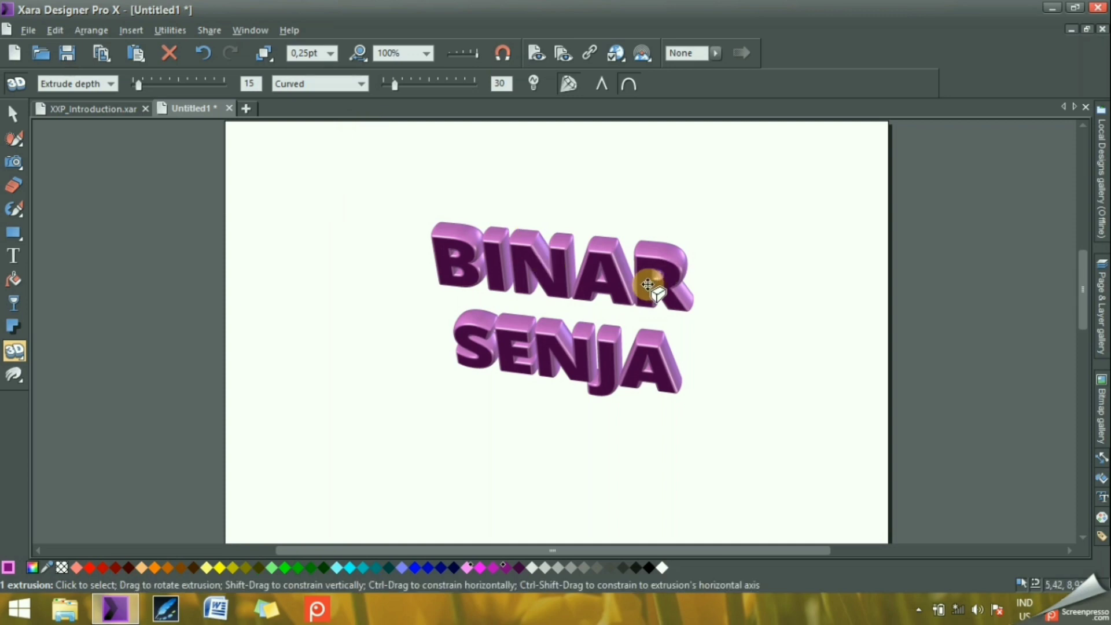
{"action": "mouse_move", "coordinate": [650, 285]}
{"action": "left_mouse_down"}
{"action": "mouse_move", "coordinate": [619, 327]}
{"action": "mouse_move", "coordinate": [652, 271]}
{"action": "mouse_move", "coordinate": [662, 296]}
{"action": "left_mouse_up"}
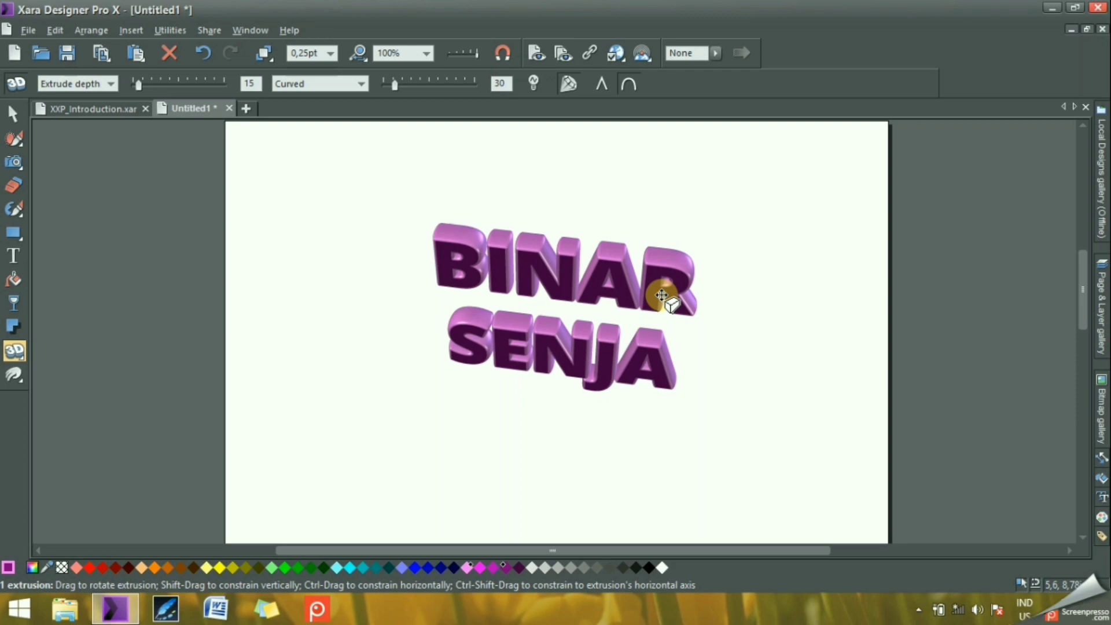
{"action": "mouse_move", "coordinate": [662, 296]}
{"action": "left_mouse_down"}
{"action": "mouse_move", "coordinate": [662, 268]}
{"action": "mouse_move", "coordinate": [706, 248]}
{"action": "mouse_move", "coordinate": [710, 268]}
{"action": "mouse_move", "coordinate": [727, 276]}
{"action": "left_mouse_up"}
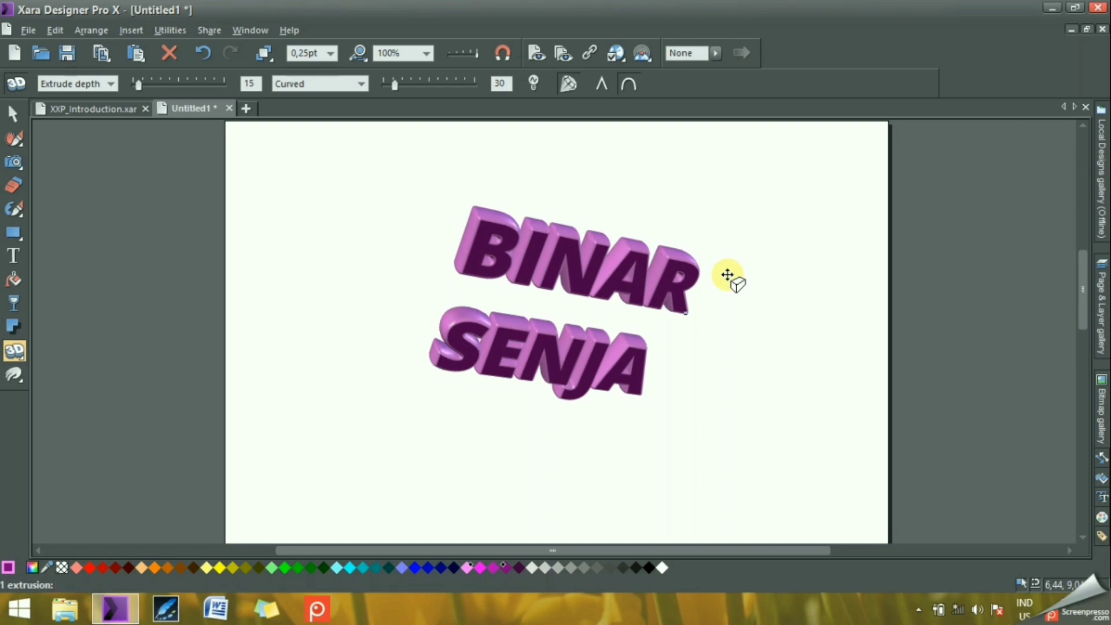
- Undo the last extrusion change and set the bevel size to 21
{"action": "key", "text": "ctrl+z"}
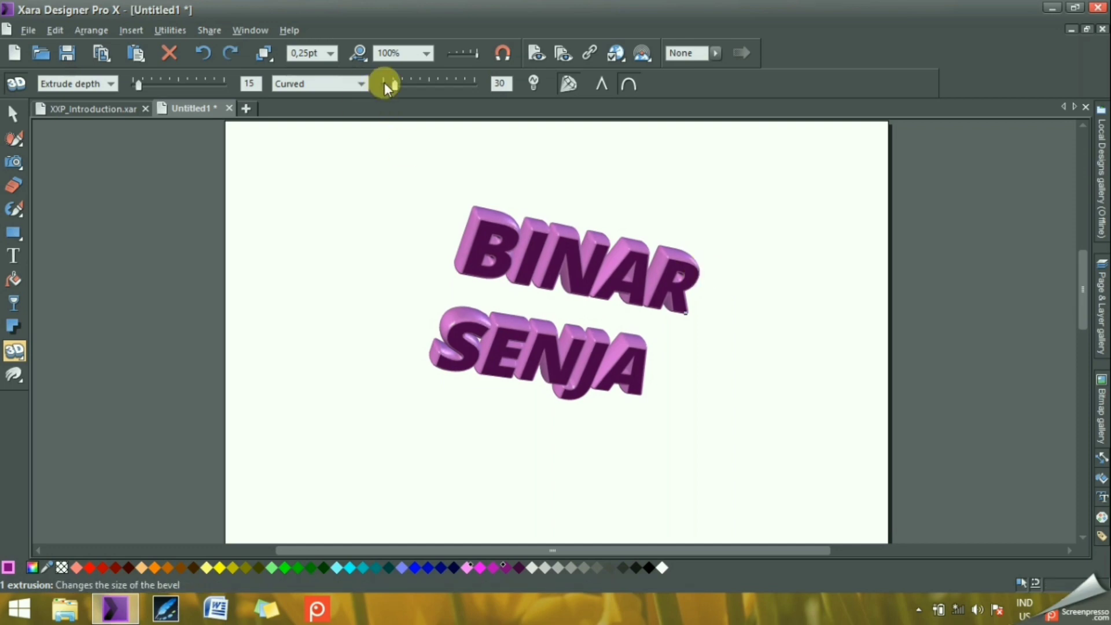
{"action": "mouse_move", "coordinate": [391, 85]}
{"action": "left_mouse_down"}
{"action": "mouse_move", "coordinate": [412, 87]}
{"action": "mouse_move", "coordinate": [380, 92]}
{"action": "mouse_move", "coordinate": [406, 88]}
{"action": "mouse_move", "coordinate": [392, 92]}
{"action": "left_mouse_up"}
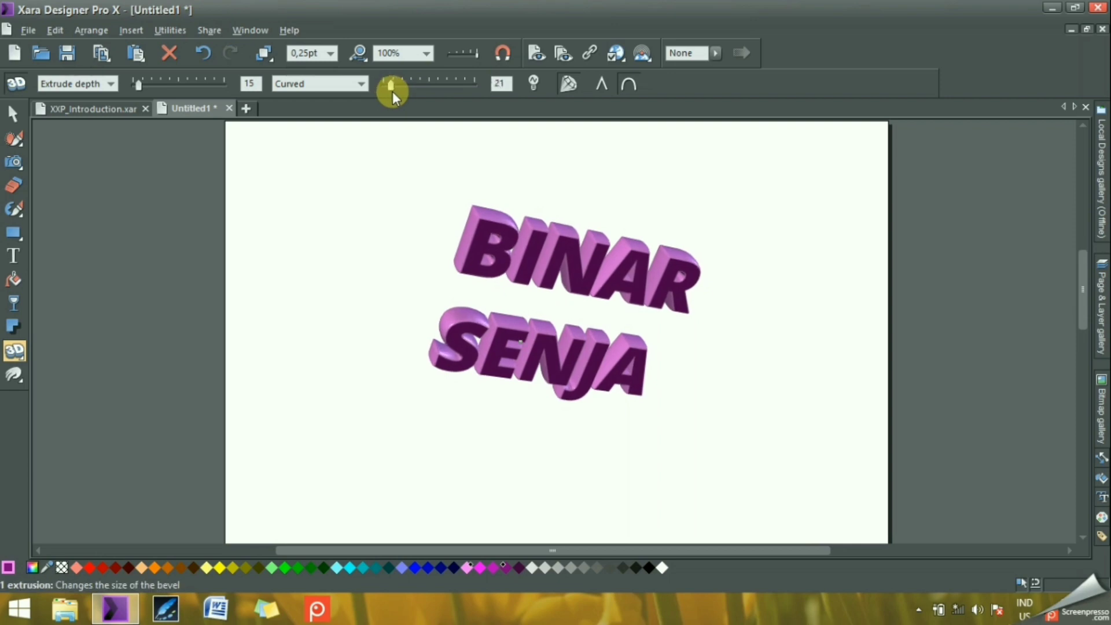
- Redirect the blue light to shine from above the middle of BINAR and rotate the extruded text horizontally
{"action": "left_click", "coordinate": [534, 82]}
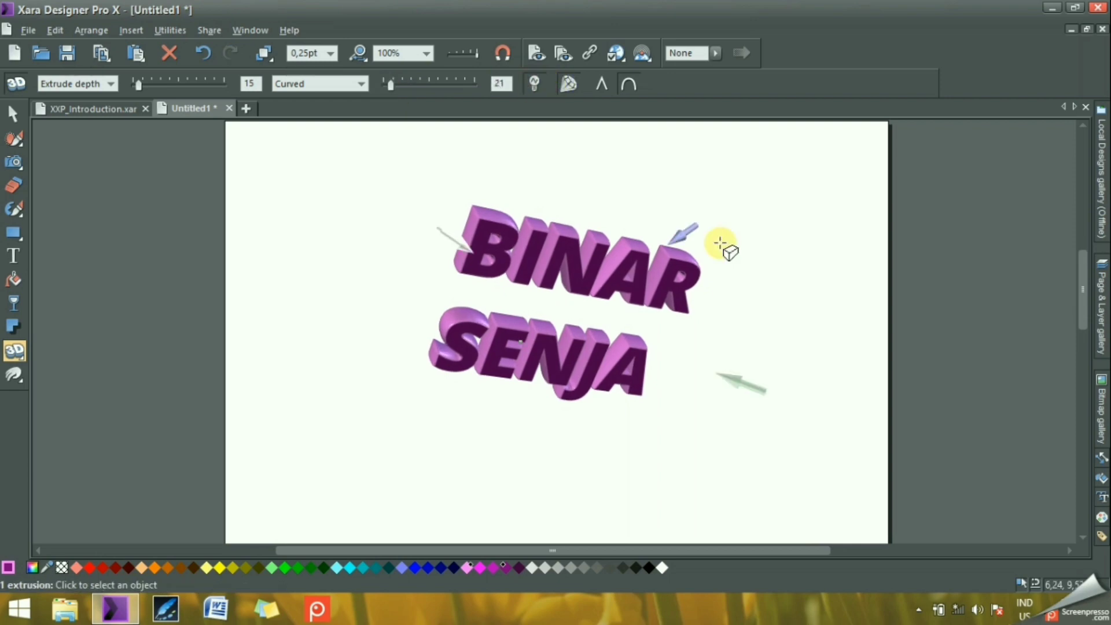
{"action": "mouse_move", "coordinate": [677, 231]}
{"action": "left_mouse_down"}
{"action": "mouse_move", "coordinate": [690, 268]}
{"action": "mouse_move", "coordinate": [657, 350]}
{"action": "mouse_move", "coordinate": [689, 264]}
{"action": "mouse_move", "coordinate": [660, 235]}
{"action": "mouse_move", "coordinate": [613, 218]}
{"action": "mouse_move", "coordinate": [605, 208]}
{"action": "mouse_move", "coordinate": [617, 192]}
{"action": "left_mouse_up"}
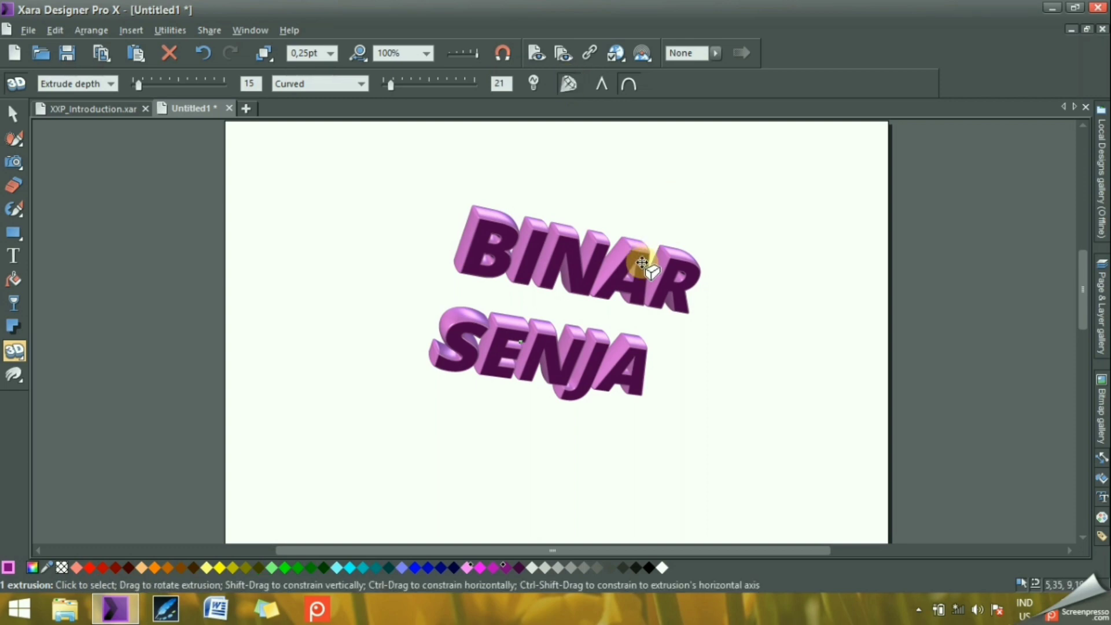
{"action": "left_click_drag", "start_coordinate": [640, 258], "coordinate": [584, 259]}
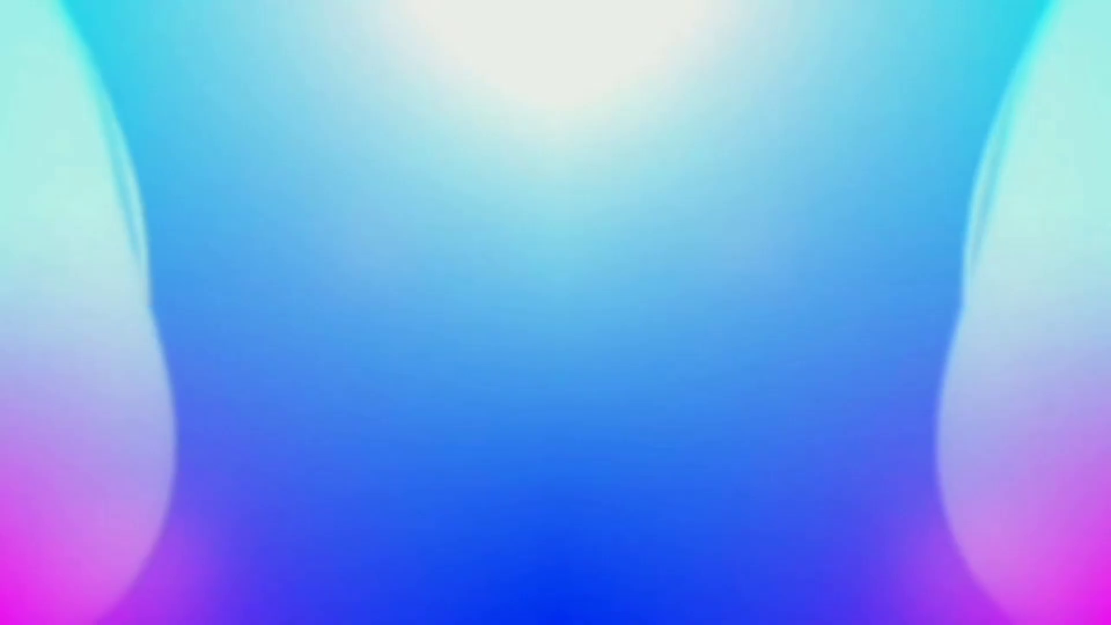